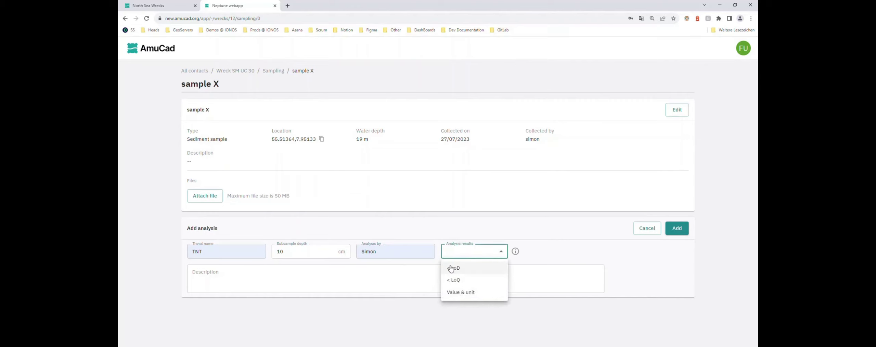
# Step: Add the TNT analysis with a value-and-unit result of 1 ng/g and the description "Sample has been analysed in Kiel and bblblblb"
pyautogui.click(461, 292)
pyautogui.click(543, 251)
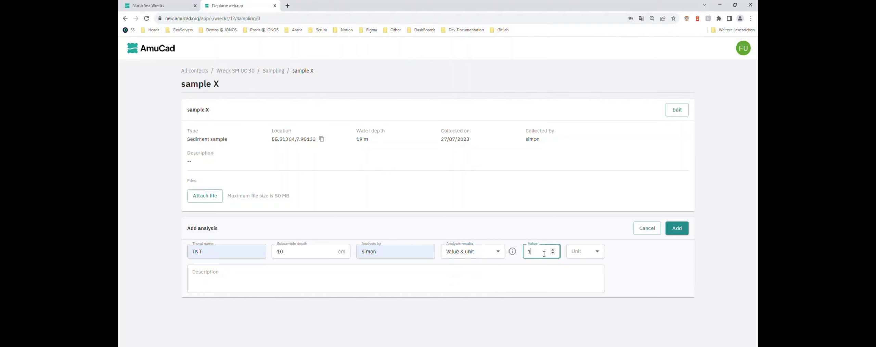
pyautogui.click(583, 251)
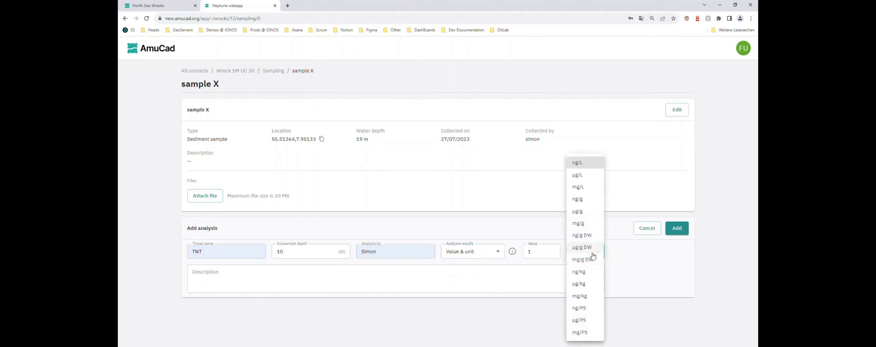
pyautogui.click(586, 201)
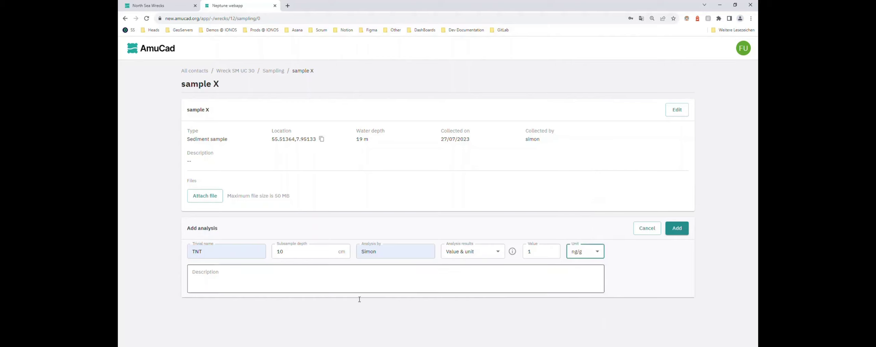
pyautogui.click(278, 277)
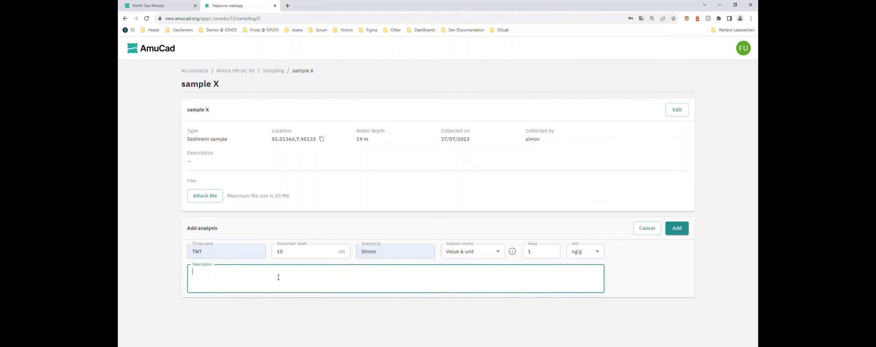
pyautogui.write('Sample has been analysed in Kiel and bblblblb')
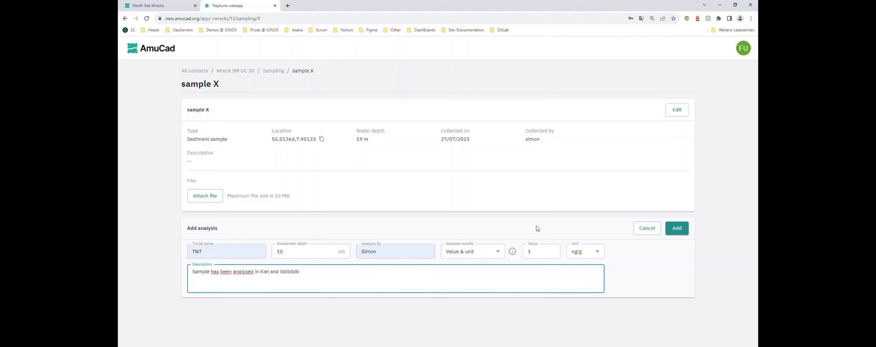
pyautogui.click(672, 229)
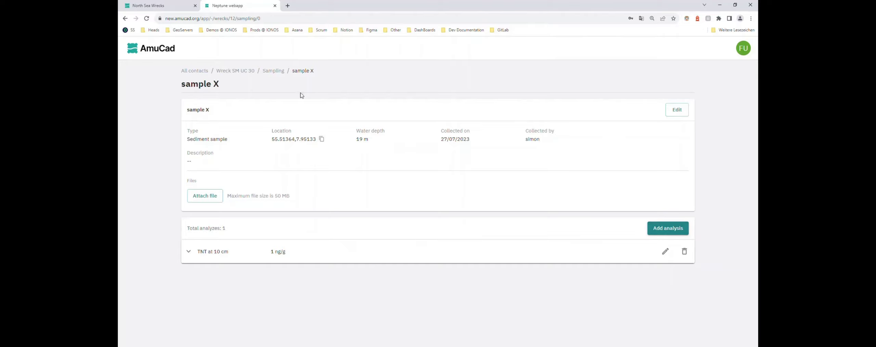
# Step: Show all samplings of wreck SM UC 30 on the map and inspect the summary of sample X
pyautogui.click(274, 73)
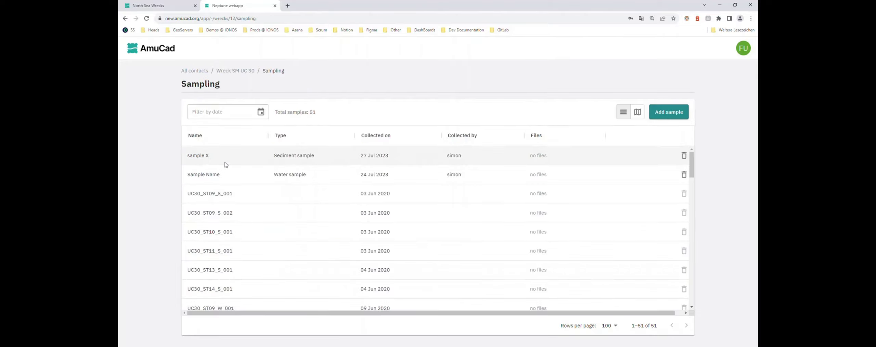
pyautogui.click(637, 112)
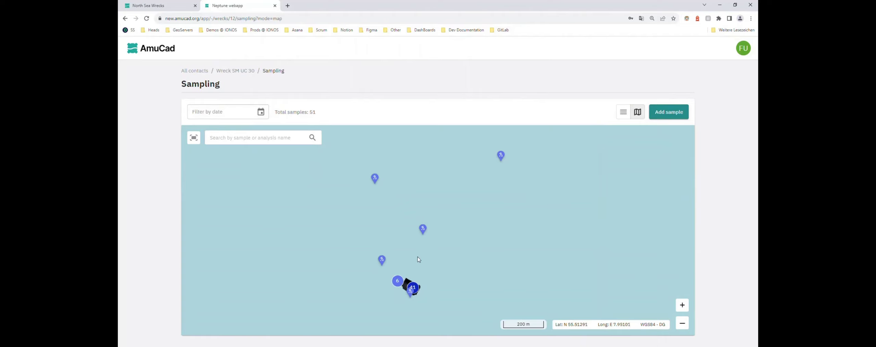
pyautogui.click(422, 229)
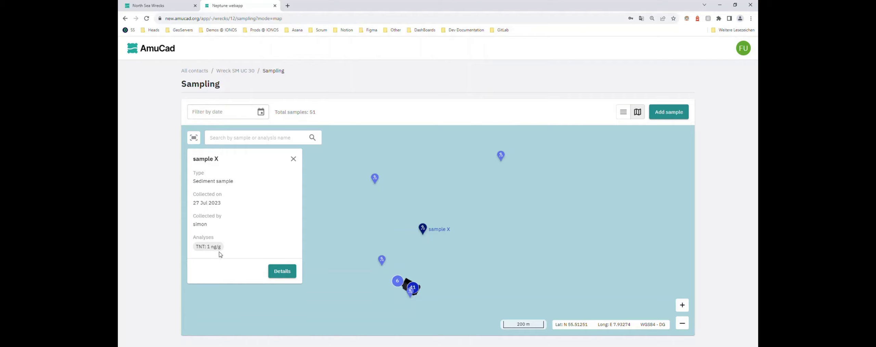
pyautogui.scroll(2, 410, 285)
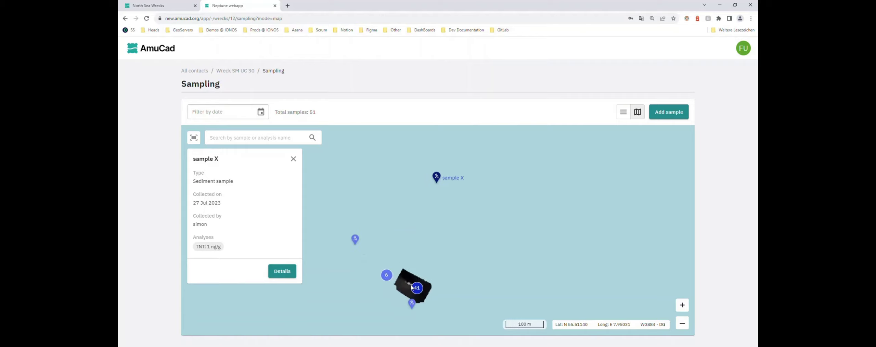
pyautogui.moveTo(419, 251); pyautogui.dragTo(460, 183)
pyautogui.scroll(2, 460, 222)
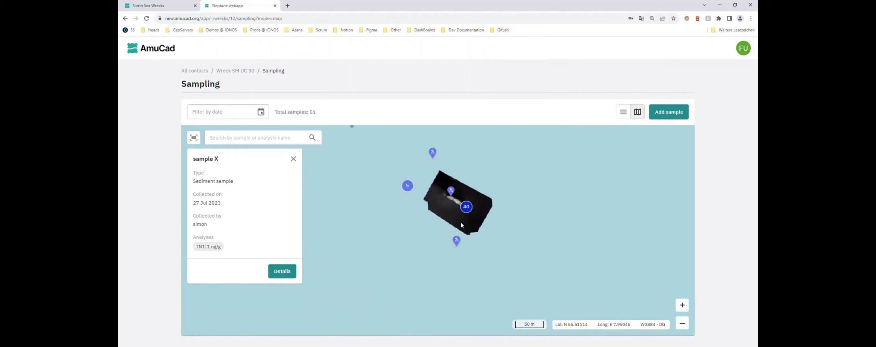
pyautogui.scroll(1, 461, 224)
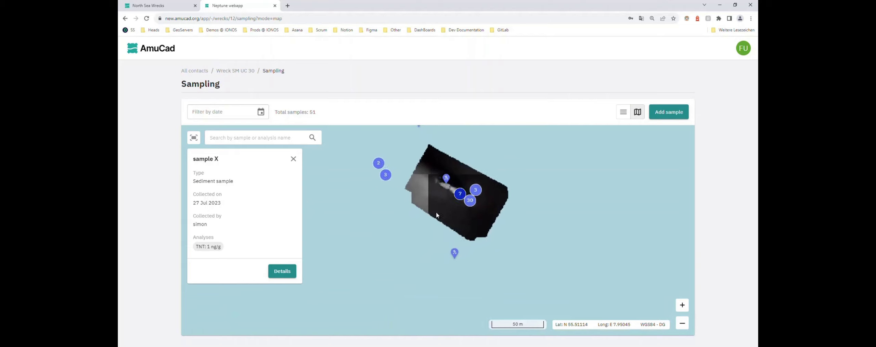
pyautogui.click(293, 158)
# Step: Inspect the map summary of sample UC30_ST09 _W_001, located on the wreck
pyautogui.scroll(2, 469, 195)
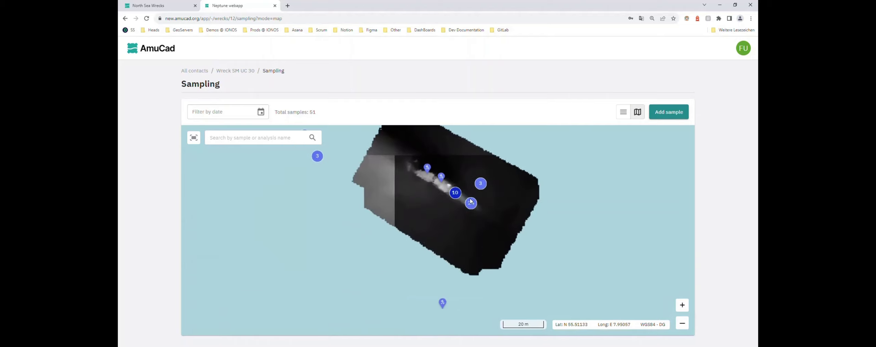
pyautogui.click(433, 175)
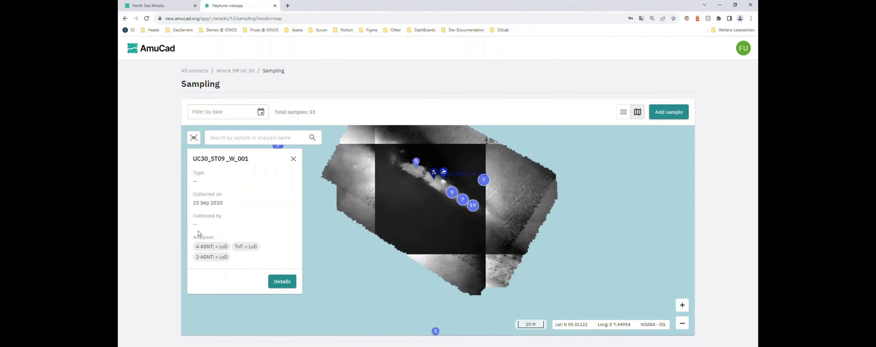
pyautogui.click(293, 159)
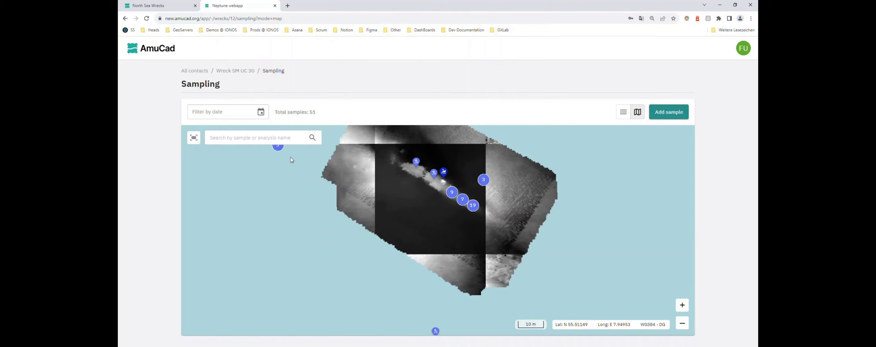
# Step: Find sample UC30_ST10_S_001 just north of the wreck on the map and open its full details
pyautogui.scroll(-3, 433, 184)
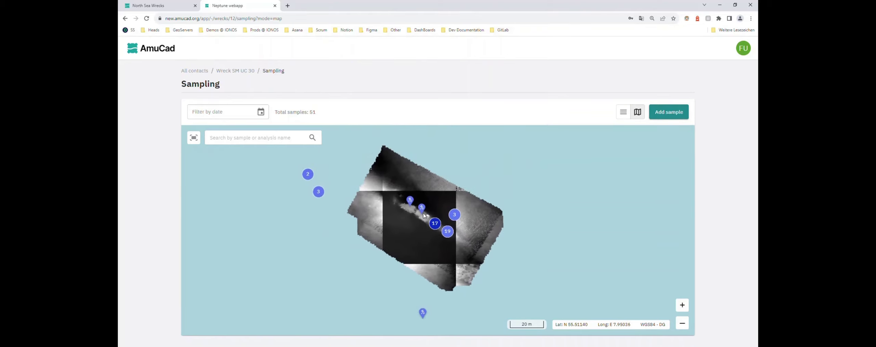
pyautogui.scroll(3, 431, 224)
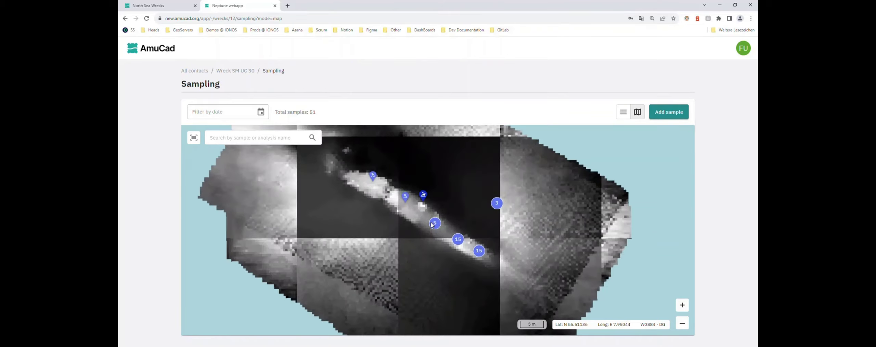
pyautogui.scroll(-2, 486, 257)
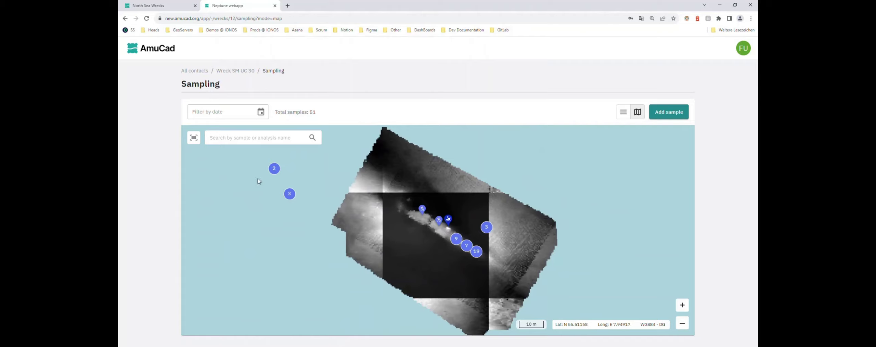
pyautogui.scroll(-2, 414, 226)
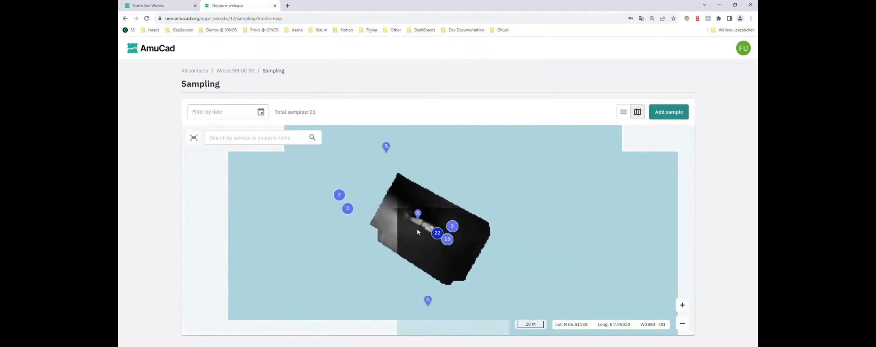
pyautogui.scroll(-2, 418, 232)
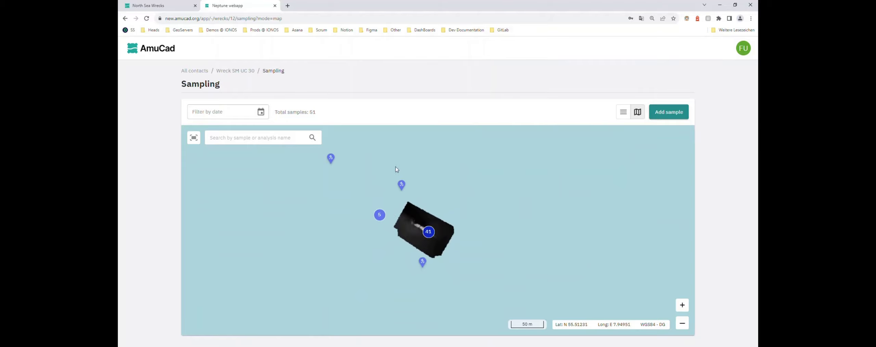
pyautogui.click(402, 184)
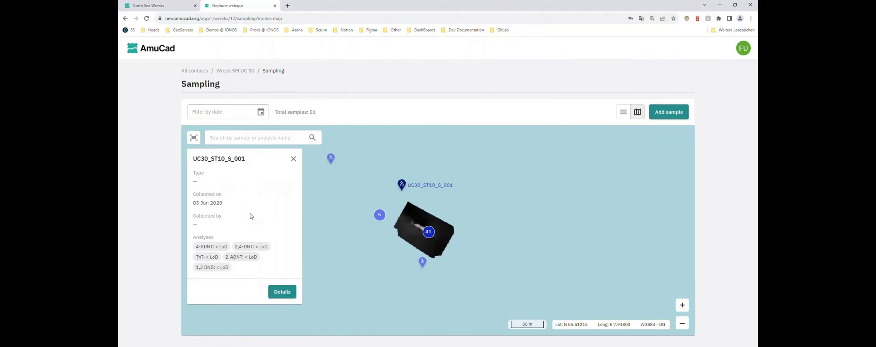
pyautogui.click(282, 291)
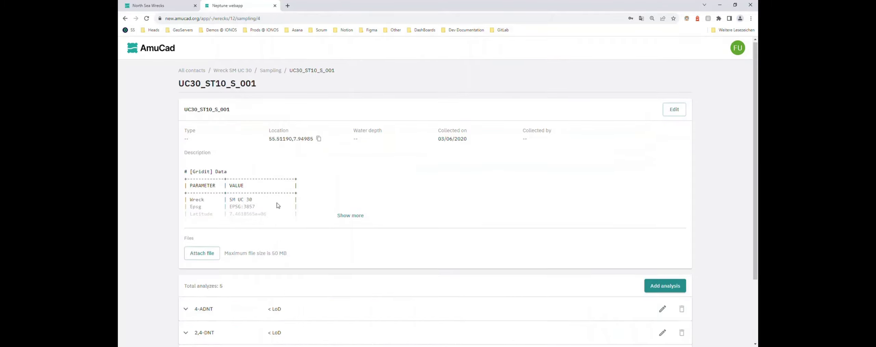
# Step: Review the description and the analyses listed for sample UC30_ST10_S_001
pyautogui.scroll(-3, 278, 205)
pyautogui.scroll(3, 283, 186)
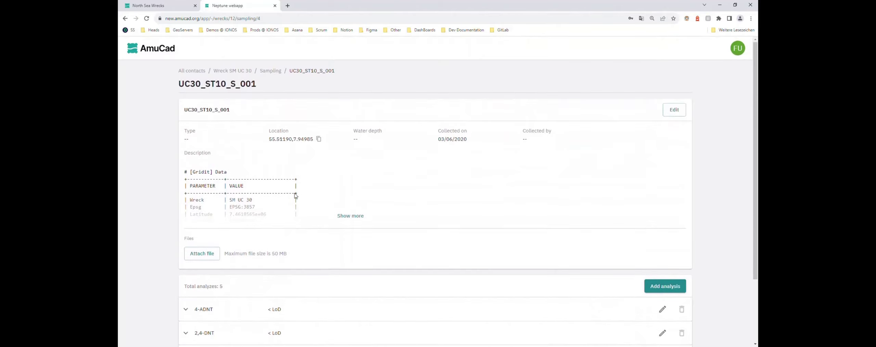
pyautogui.scroll(-3, 346, 199)
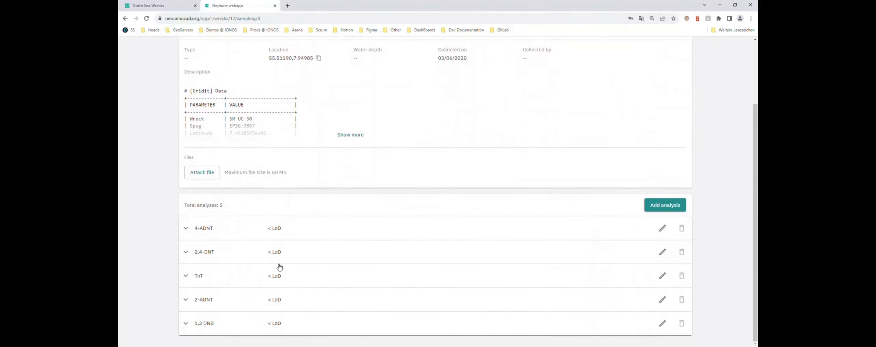
pyautogui.scroll(5, 279, 267)
# Step: Return to the overview of wreck SM UC 30 and examine its integrity, site characteristics, chance of release and sampling sections
pyautogui.click(272, 71)
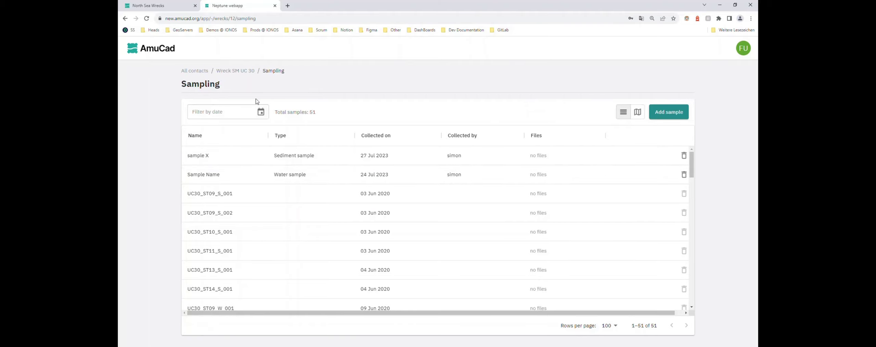
pyautogui.click(251, 72)
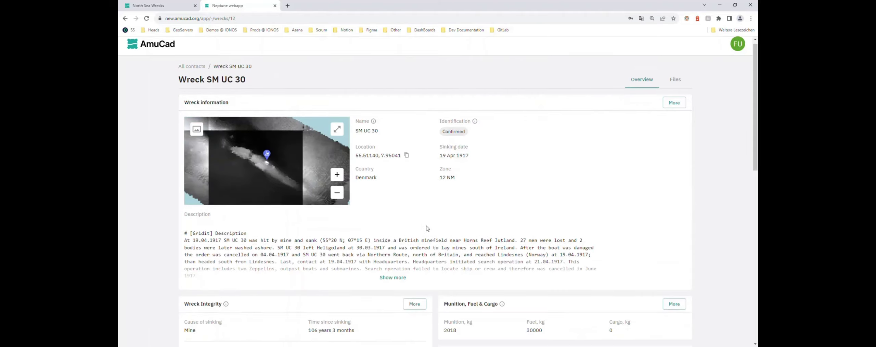
pyautogui.scroll(-3, 428, 227)
pyautogui.scroll(-7, 427, 226)
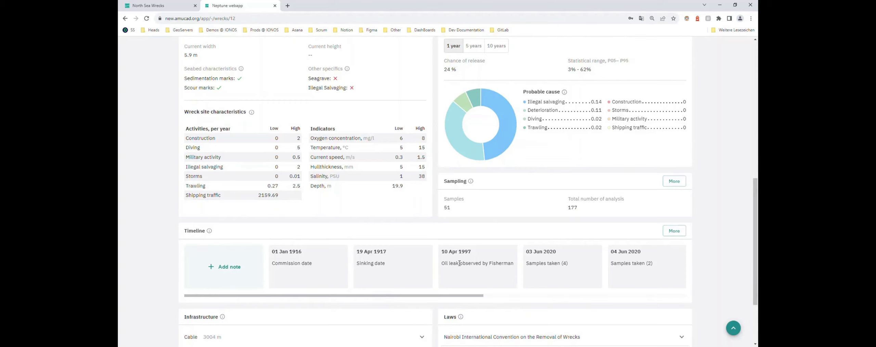
pyautogui.scroll(3, 427, 242)
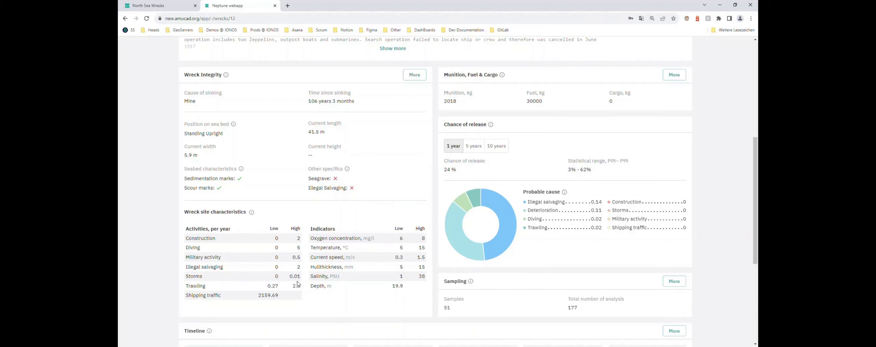
pyautogui.scroll(-5, 467, 278)
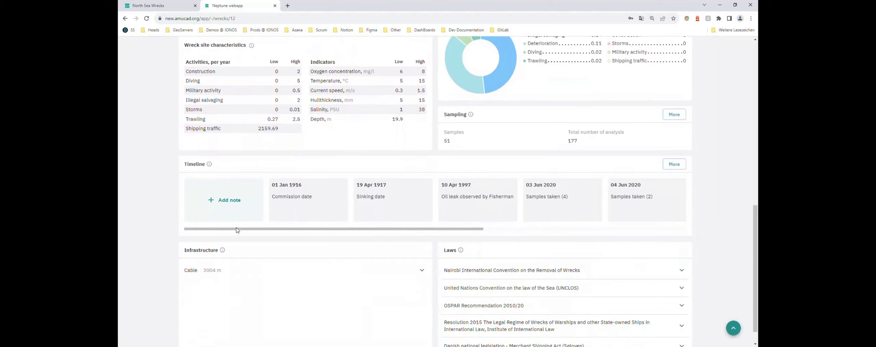
# Step: Look through the wreck's timeline from the commission date to the most recent sampling events
pyautogui.moveTo(237, 229); pyautogui.dragTo(443, 237)
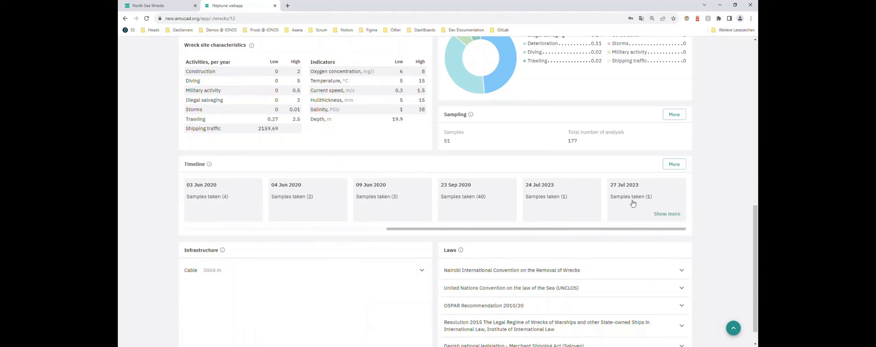
pyautogui.moveTo(524, 228); pyautogui.dragTo(294, 222)
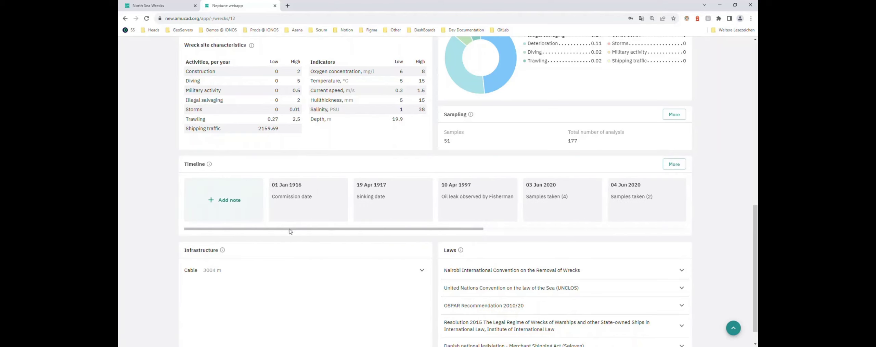
pyautogui.hscroll(3, 311, 212)
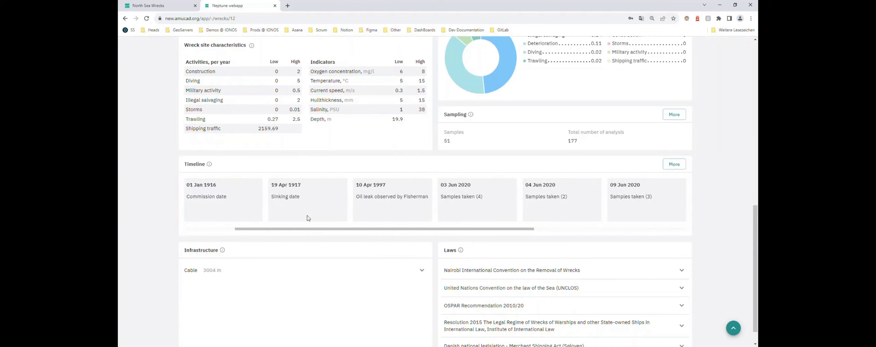
pyautogui.hscroll(3, 366, 232)
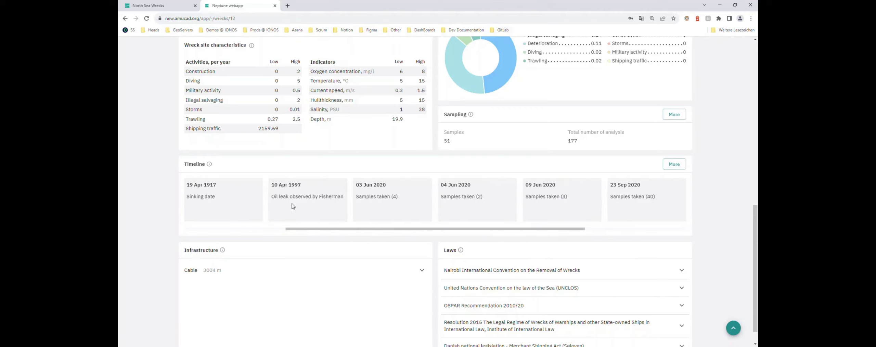
pyautogui.hscroll(3, 321, 229)
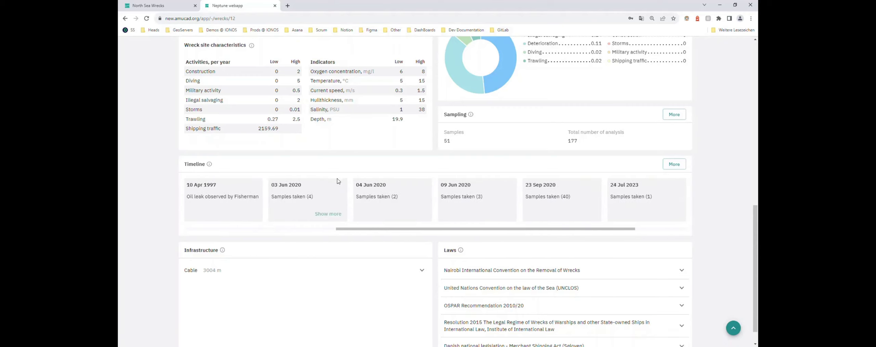
pyautogui.hscroll(3, 415, 231)
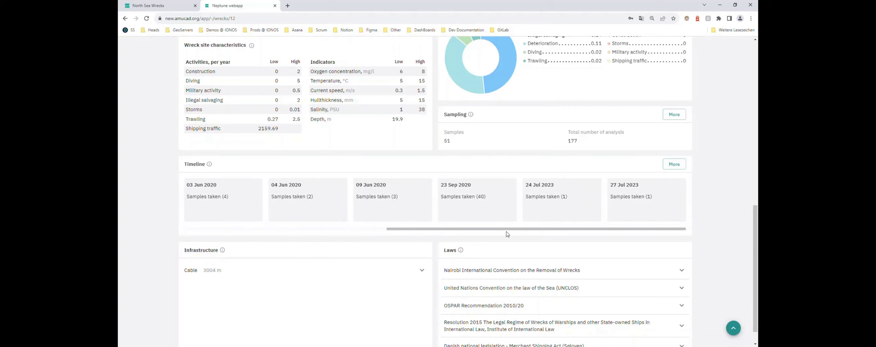
# Step: View the samples taken on 27 Jul 2023 from the timeline, and open the full timeline of wreck SM UC 30
pyautogui.click(639, 202)
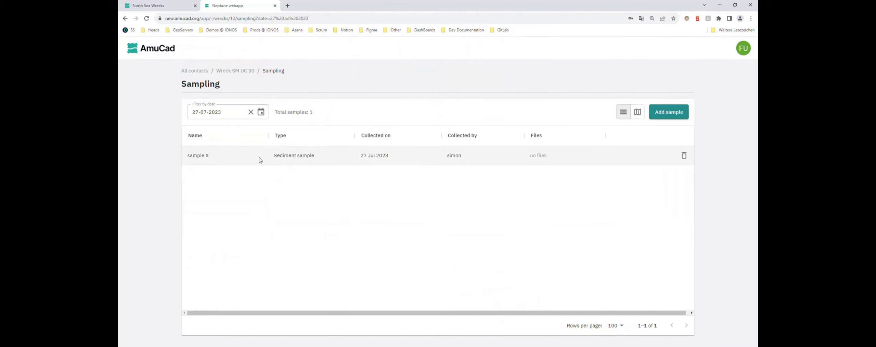
pyautogui.click(241, 71)
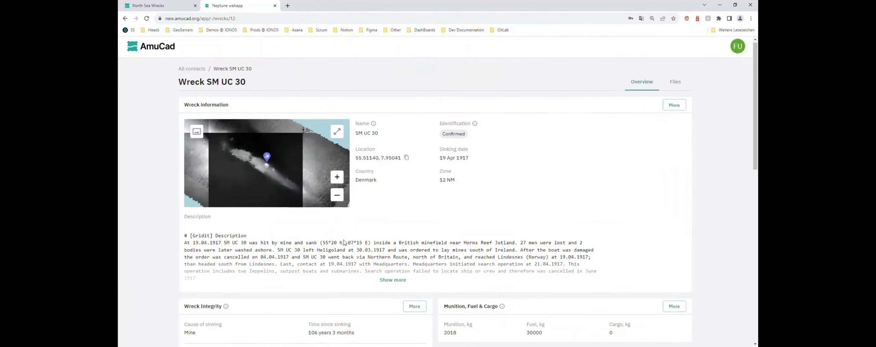
pyautogui.scroll(-3, 383, 261)
pyautogui.scroll(-9, 383, 261)
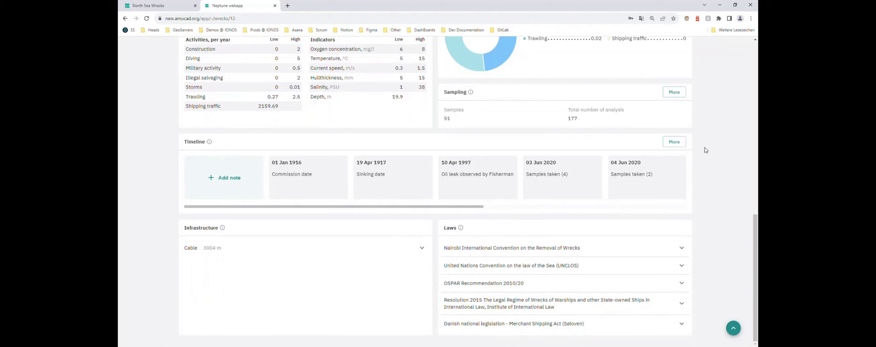
pyautogui.click(672, 142)
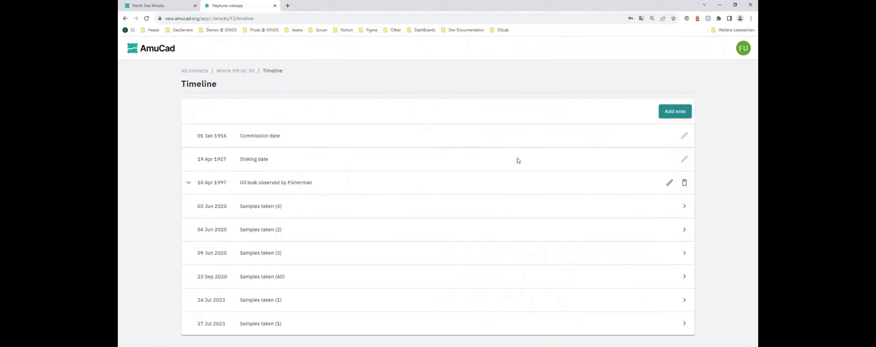
# Step: Start a new timeline note titled "Observation X" and date it 01-01-2001
pyautogui.click(678, 114)
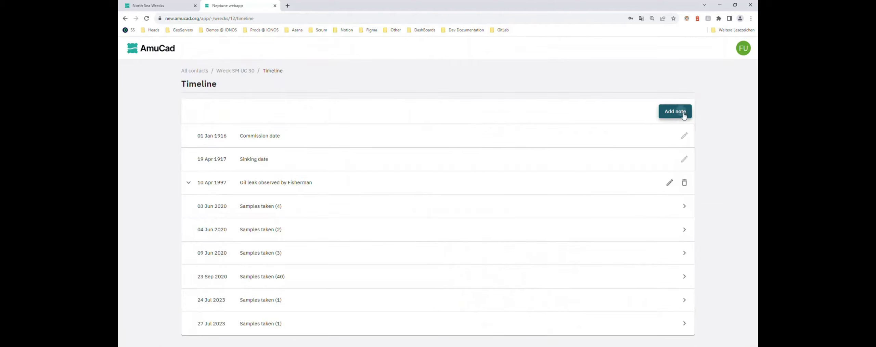
pyautogui.click(381, 147)
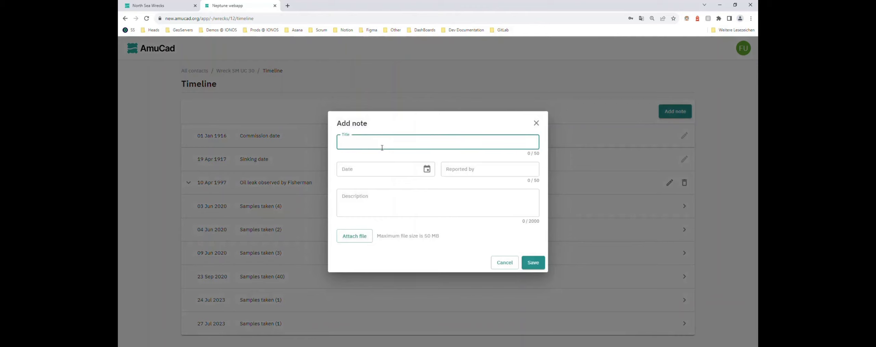
pyautogui.write('Observation X')
pyautogui.click(427, 168)
pyautogui.click(349, 190)
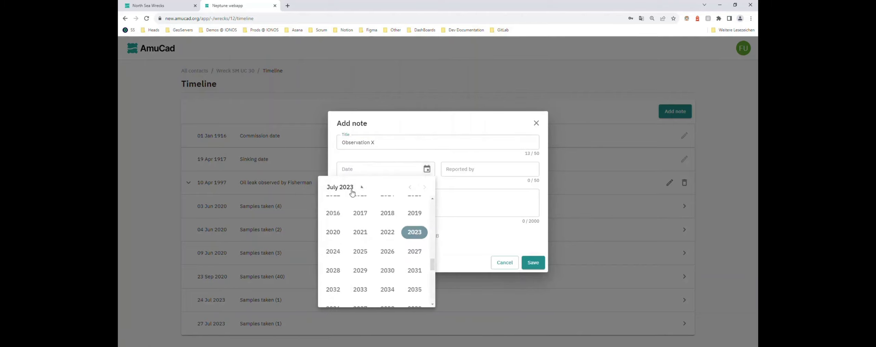
pyautogui.scroll(2, 359, 216)
pyautogui.click(359, 203)
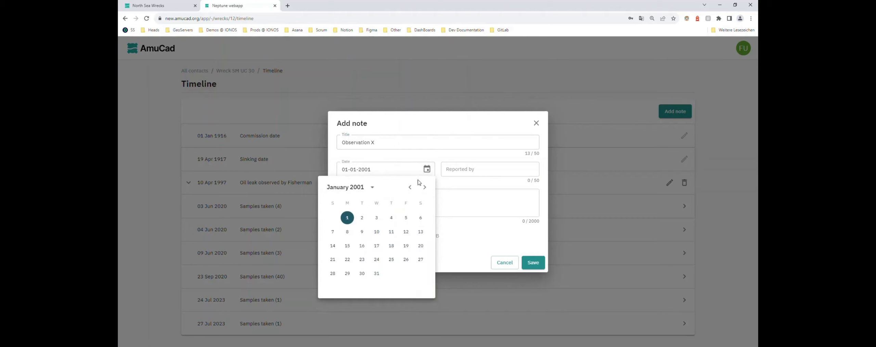
# Step: Fill in the reporter's name and the description "Divers observed at the wrecks", and save the note
pyautogui.click(486, 176)
pyautogui.click(486, 175)
pyautogui.click(483, 191)
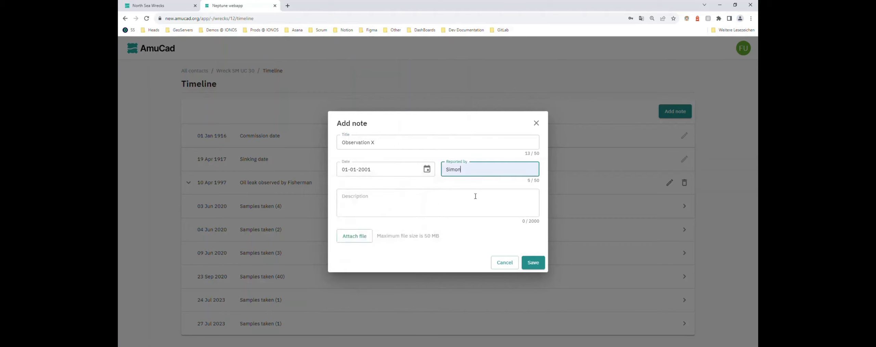
pyautogui.click(447, 203)
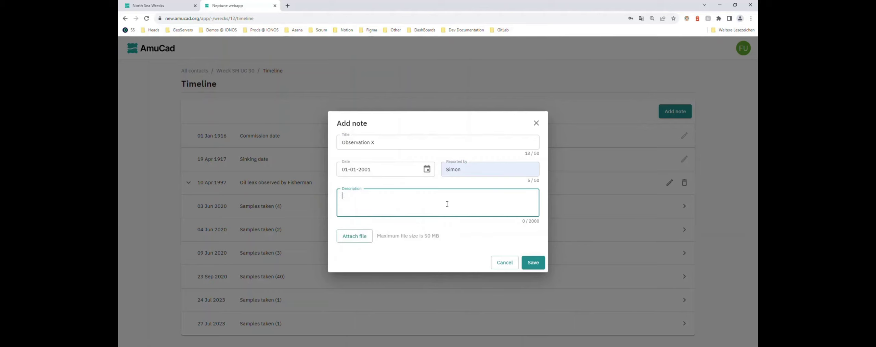
pyautogui.write('Divers observed at the wrecks')
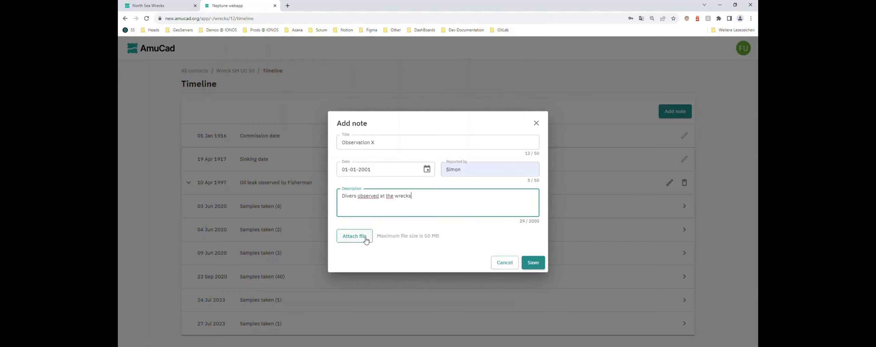
pyautogui.click(533, 262)
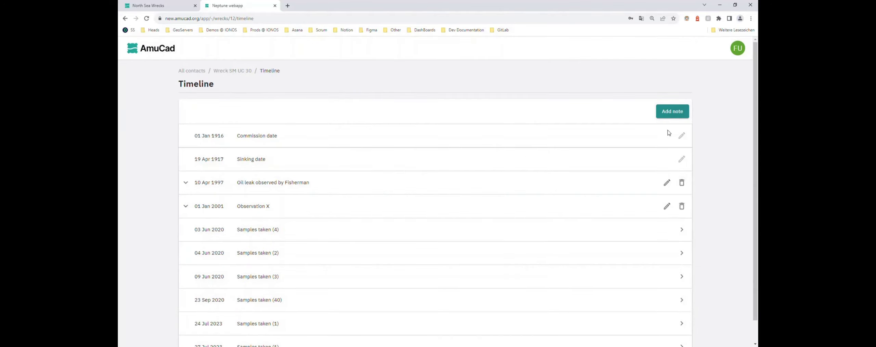
# Step: Return to the overview of wreck SM UC 30 and check the details of the cable listed under Infrastructure
pyautogui.click(225, 72)
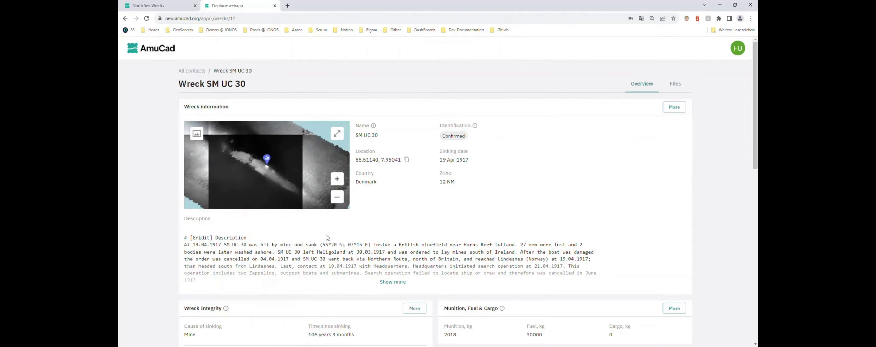
pyautogui.scroll(-10, 425, 286)
pyautogui.scroll(-3, 426, 287)
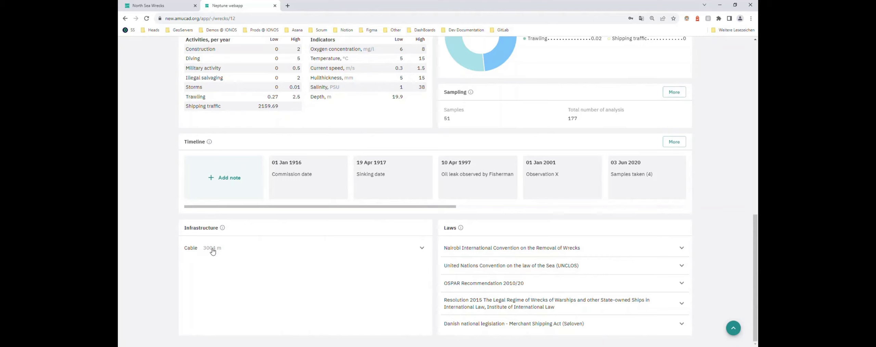
pyautogui.click(422, 247)
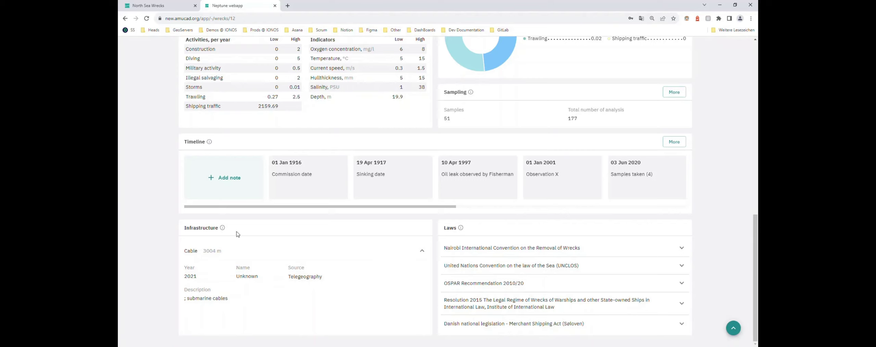
pyautogui.click(424, 253)
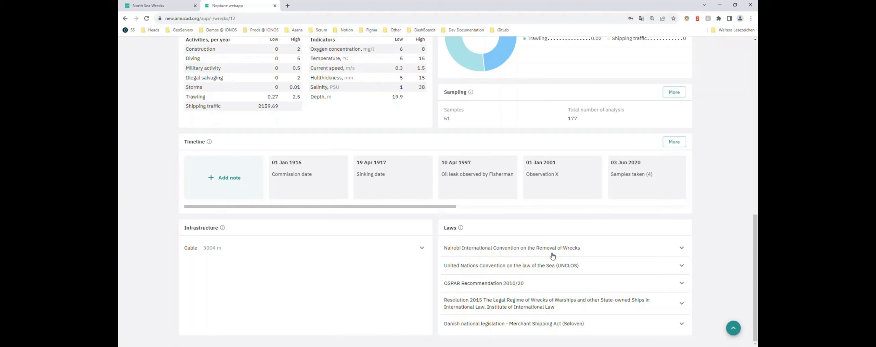
# Step: Check the article, source and notes of the Nairobi International Convention on the Removal of Wrecks under Laws
pyautogui.click(684, 249)
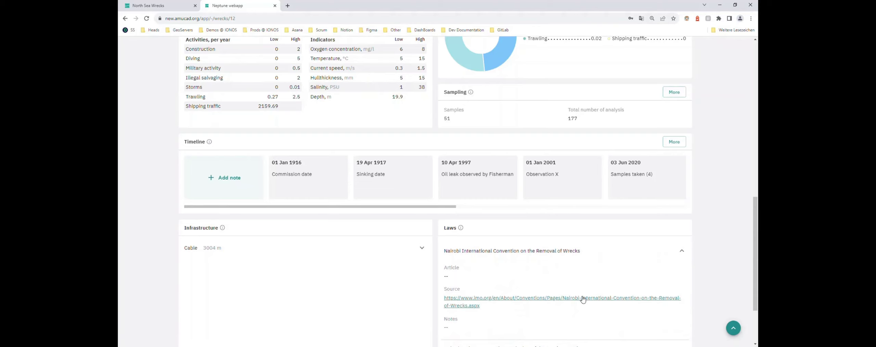
pyautogui.scroll(-2, 565, 303)
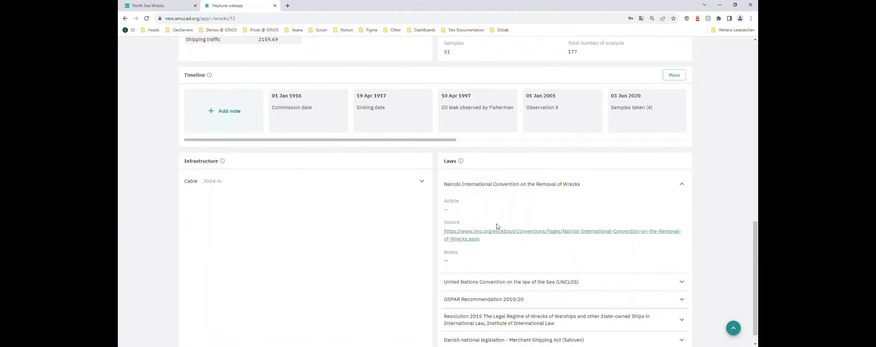
pyautogui.click(684, 187)
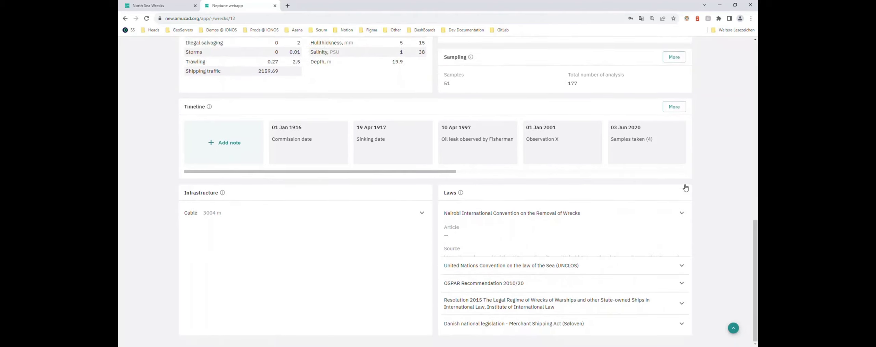
# Step: Review the files stored for wreck SM UC 30 and return to the list of all contacts
pyautogui.scroll(15, 561, 270)
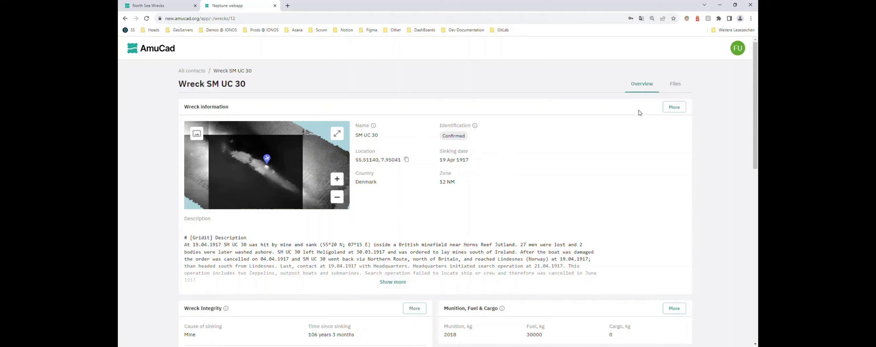
pyautogui.click(677, 85)
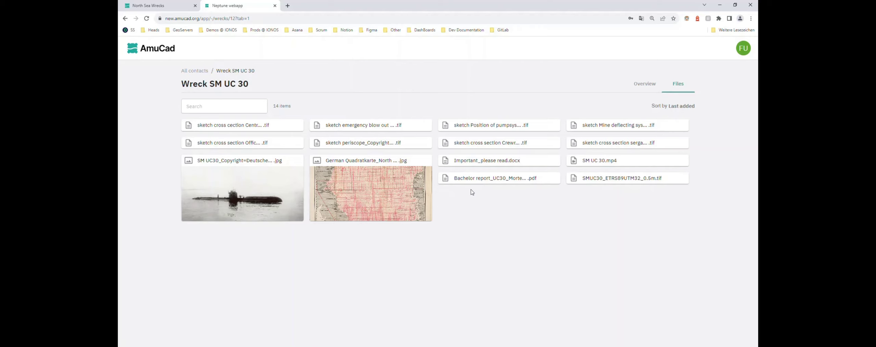
pyautogui.click(203, 72)
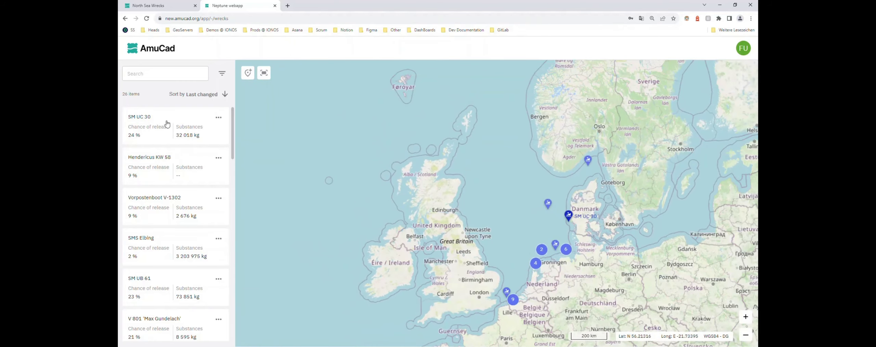
# Step: Bring the North Sea wrecks into view on the map and sort the wreck list by chance of release
pyautogui.moveTo(538, 233); pyautogui.dragTo(471, 188)
pyautogui.scroll(2, 471, 188)
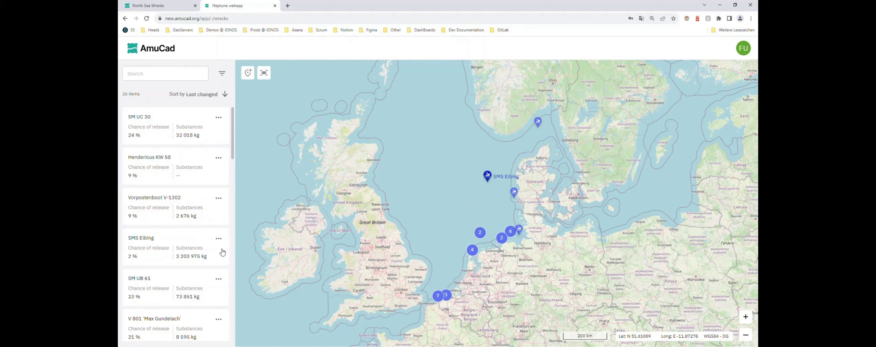
pyautogui.click(204, 95)
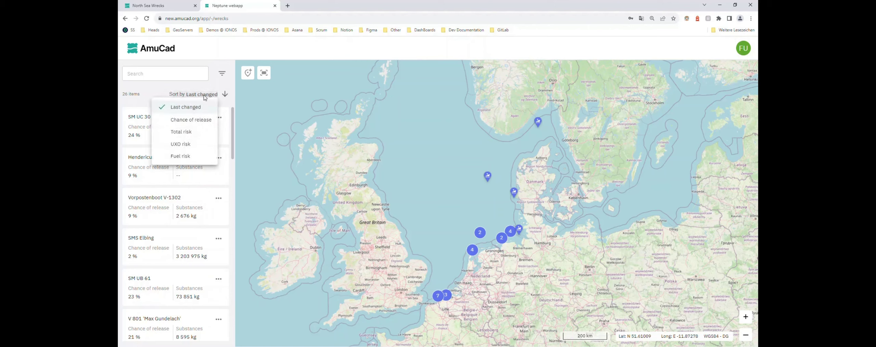
pyautogui.click(193, 120)
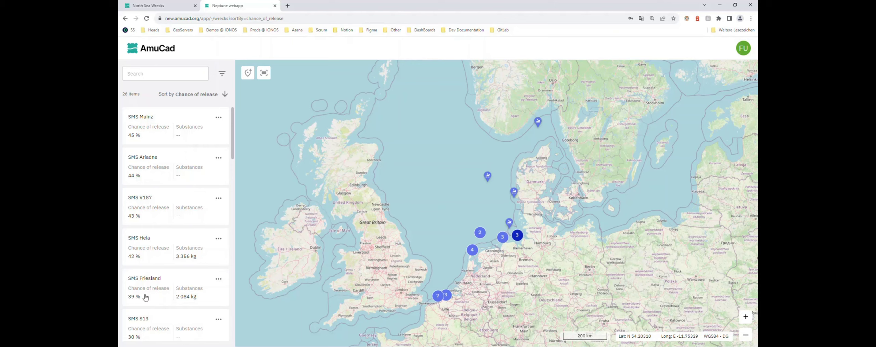
# Step: Sort the wreck list by total risk and examine the chance of release and substances of the highest-ranked wrecks
pyautogui.click(212, 97)
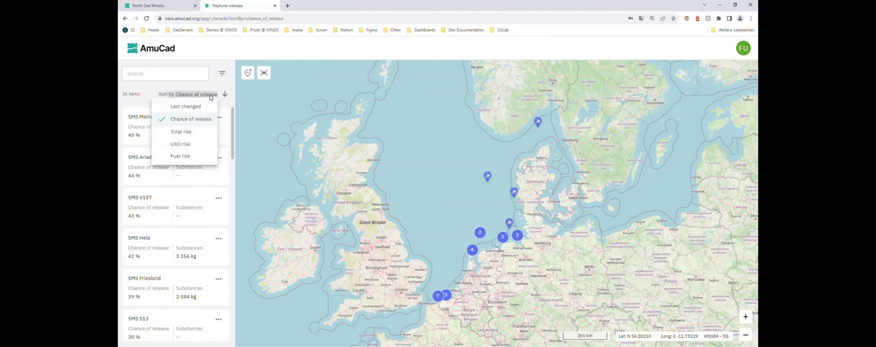
pyautogui.click(181, 133)
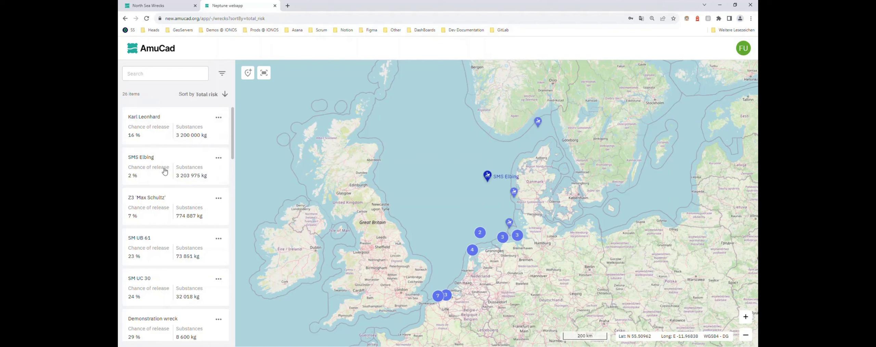
pyautogui.scroll(-1, 168, 171)
pyautogui.scroll(1, 169, 167)
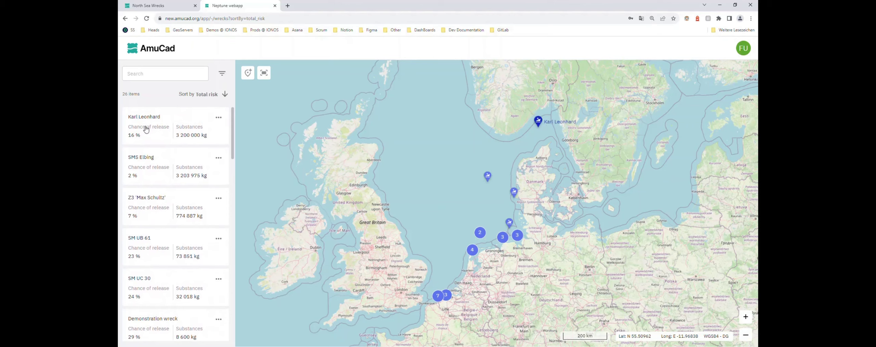
pyautogui.scroll(-1, 145, 136)
pyautogui.scroll(1, 145, 137)
pyautogui.scroll(-1, 167, 173)
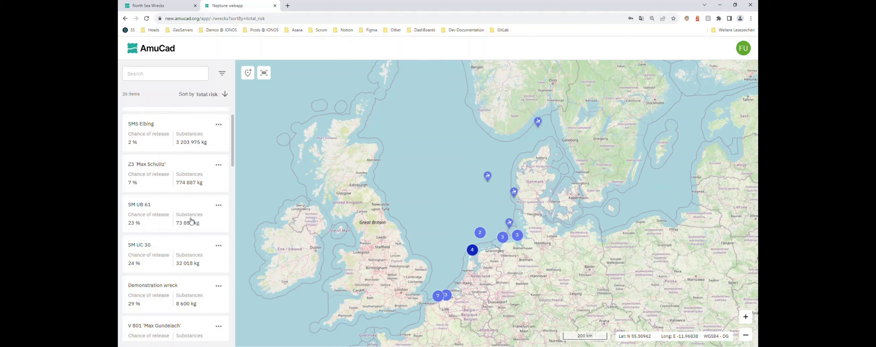
pyautogui.scroll(-1, 206, 227)
pyautogui.scroll(2, 208, 227)
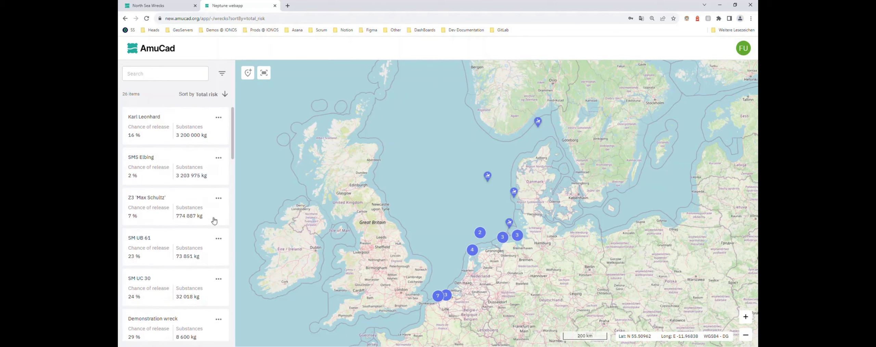
# Step: Compare how the wrecks rank by UXO risk and by fuel risk
pyautogui.click(206, 94)
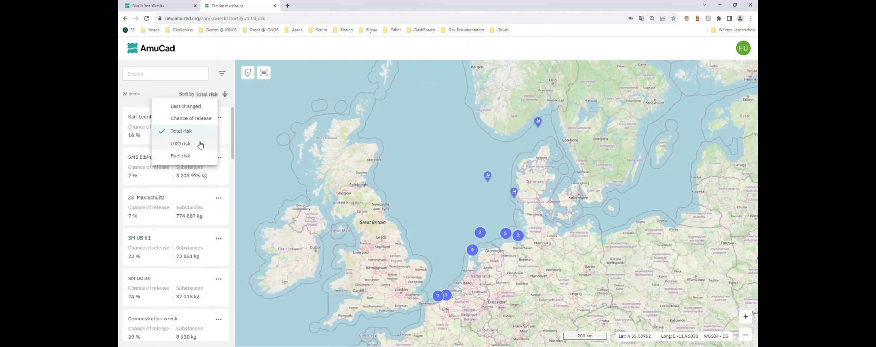
pyautogui.click(201, 144)
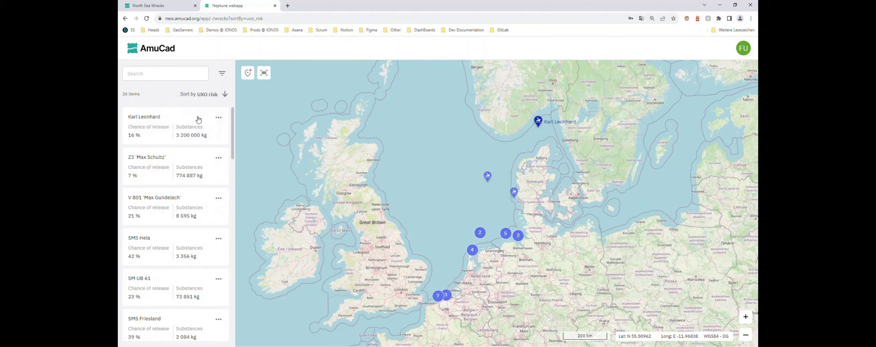
pyautogui.click(216, 96)
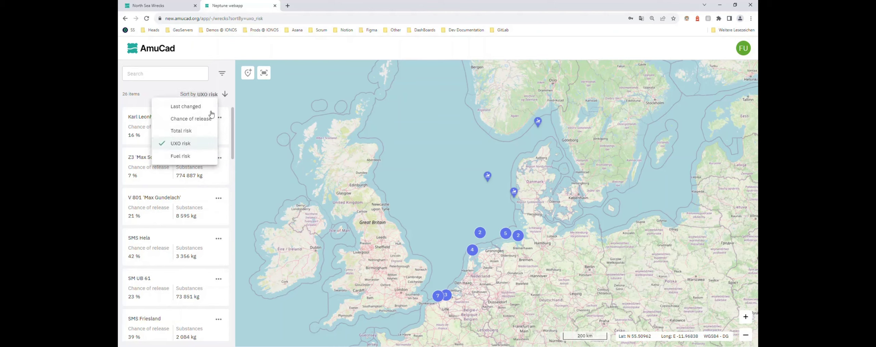
pyautogui.click(190, 157)
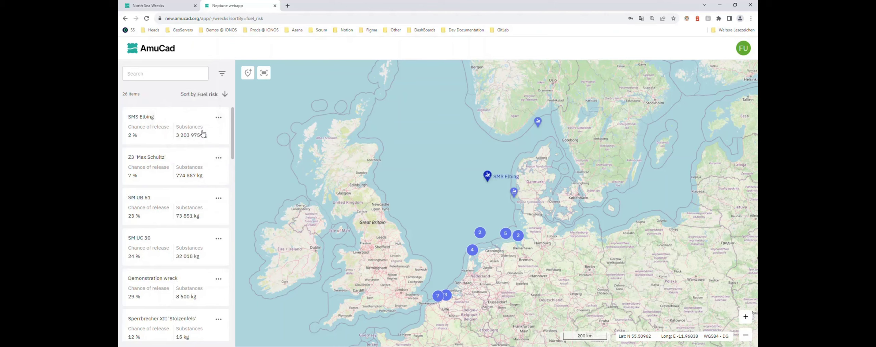
pyautogui.click(215, 95)
pyautogui.click(193, 143)
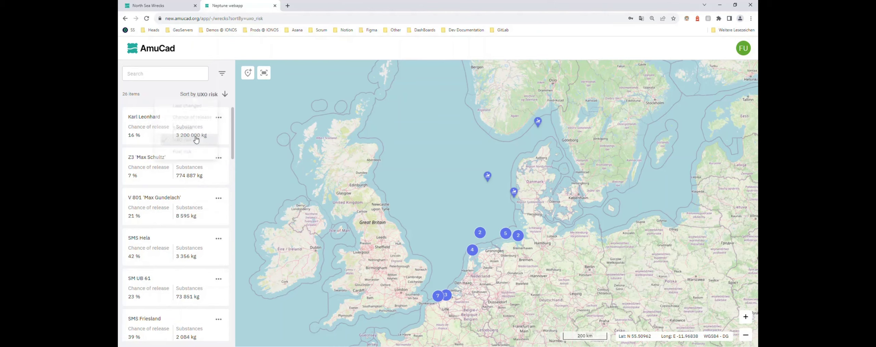
# Step: Switch the wreck list to total risk order and back to sorting by chance of release
pyautogui.click(216, 96)
pyautogui.click(197, 128)
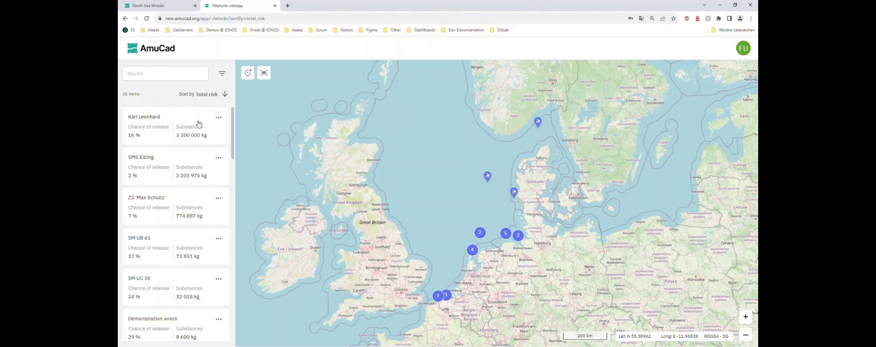
pyautogui.click(209, 97)
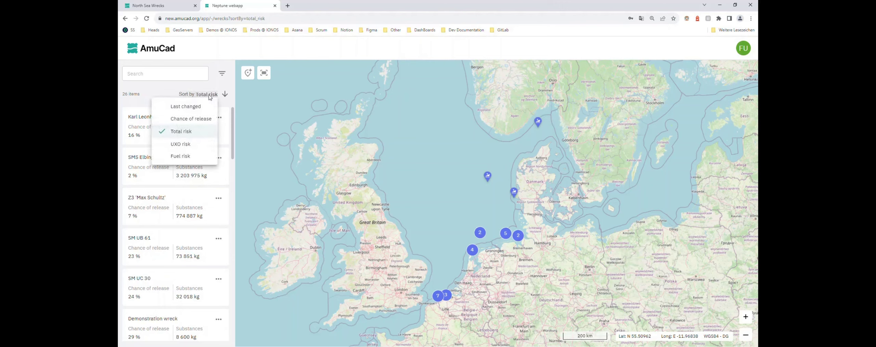
pyautogui.click(195, 118)
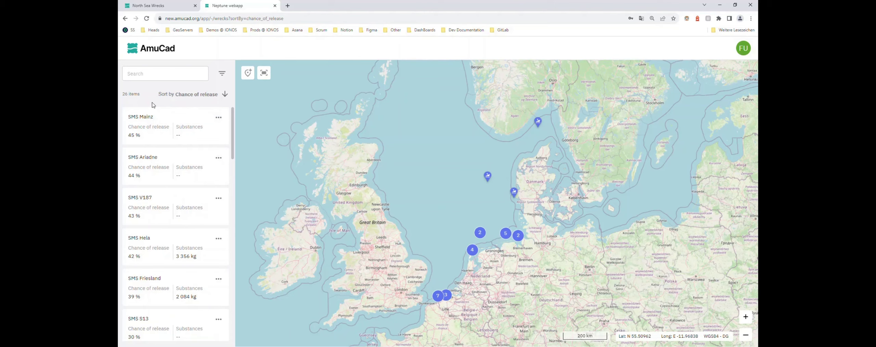